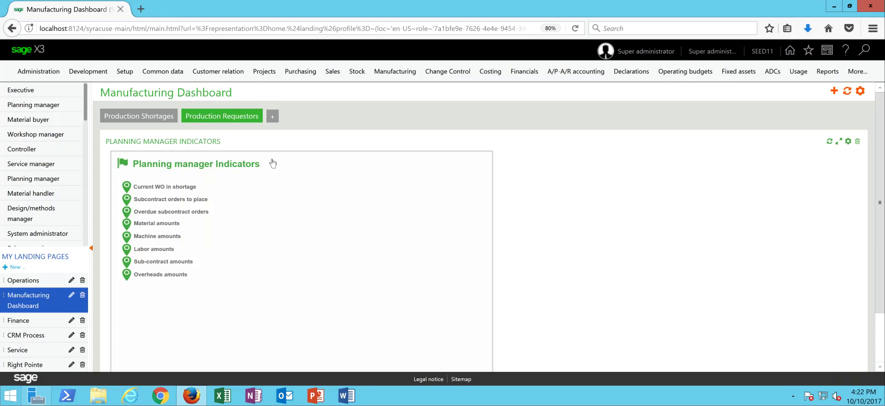
Open the Common data menu from the Manufacturing Dashboard
{"action": "key", "text": "XF86AudioRaiseVolume"}
{"action": "key", "text": "XF86AudioRaiseVolume"}
{"action": "left_click", "coordinate": [167, 74]}
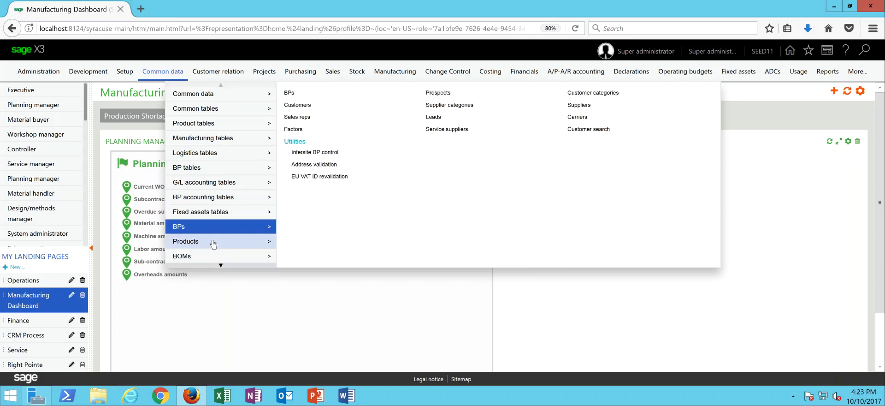
Open the BMS042 / NA012 Products-sites record and scroll through its stock and packaging settings
{"action": "mouse_move", "coordinate": [214, 244]}
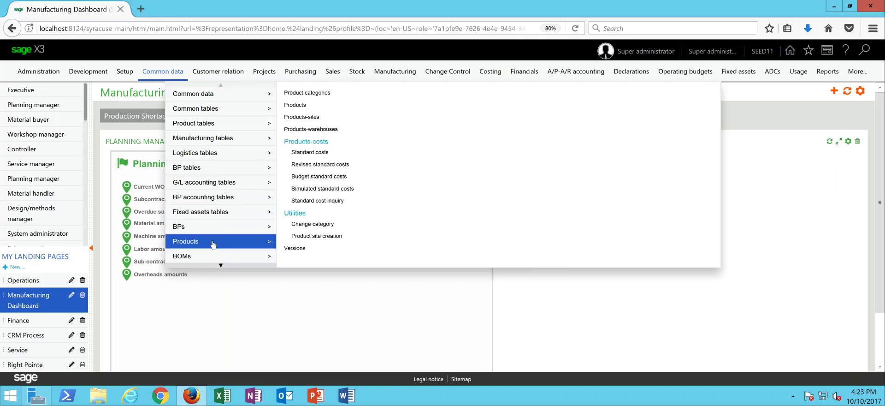
{"action": "left_click", "coordinate": [314, 121]}
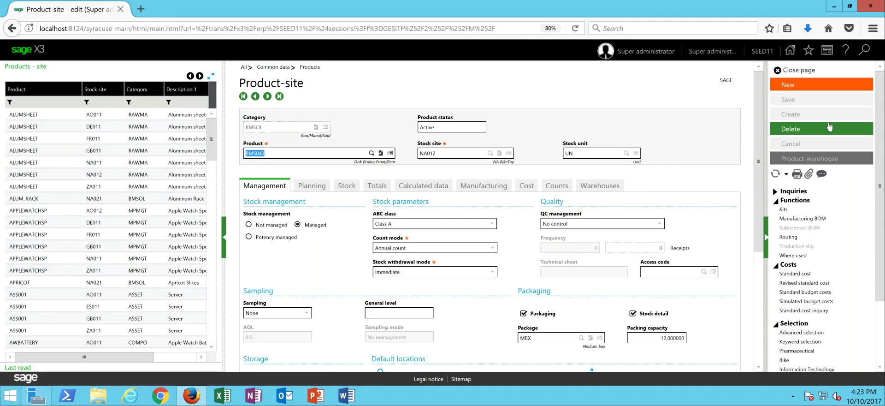
{"action": "left_click_drag", "start_coordinate": [757, 104], "coordinate": [768, 179]}
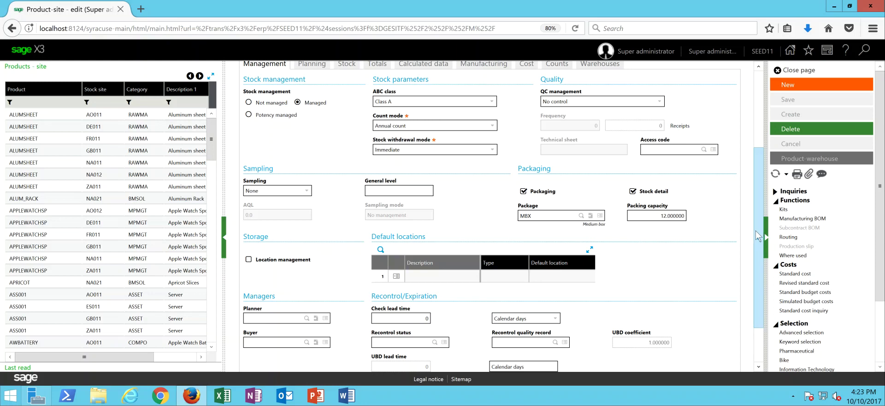
{"action": "scroll", "coordinate": [756, 223], "scroll_direction": "up", "scroll_amount": 1}
{"action": "scroll", "coordinate": [755, 217], "scroll_direction": "up", "scroll_amount": 3}
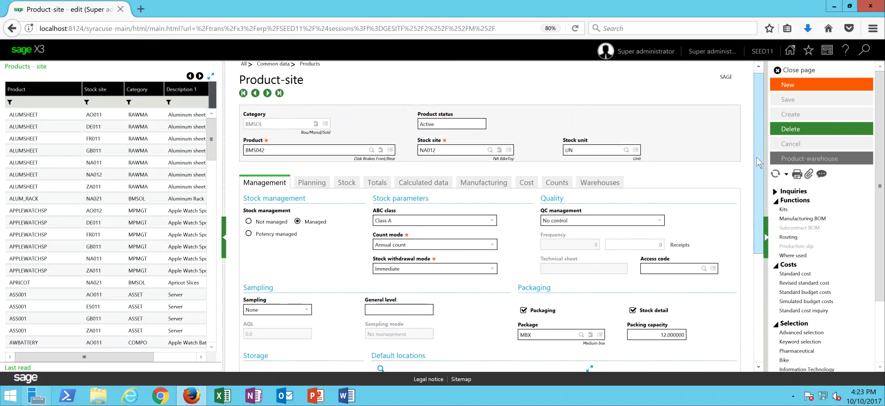
{"action": "scroll", "coordinate": [757, 184], "scroll_direction": "down", "scroll_amount": 1}
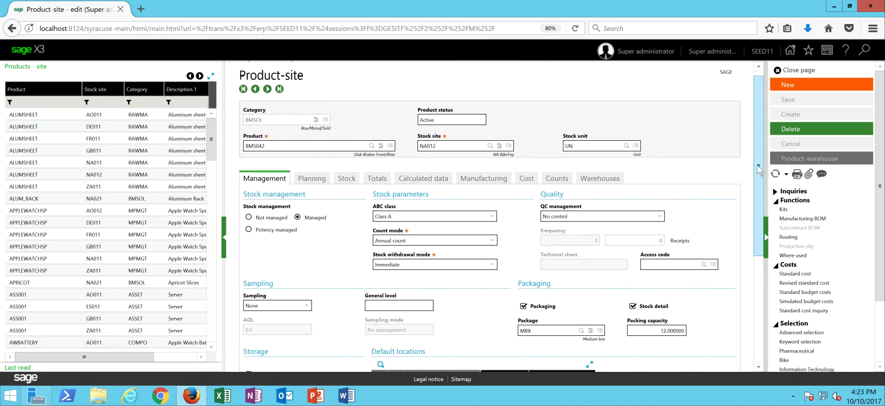
{"action": "scroll", "coordinate": [756, 198], "scroll_direction": "down", "scroll_amount": 2}
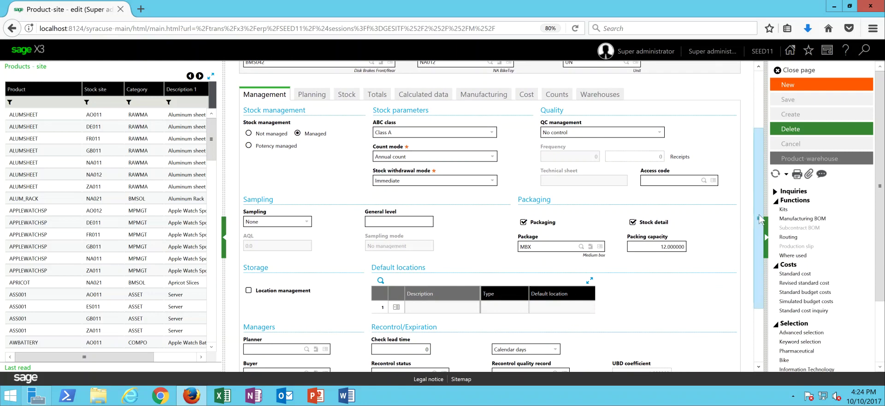
{"action": "left_click_drag", "start_coordinate": [757, 221], "coordinate": [744, 318]}
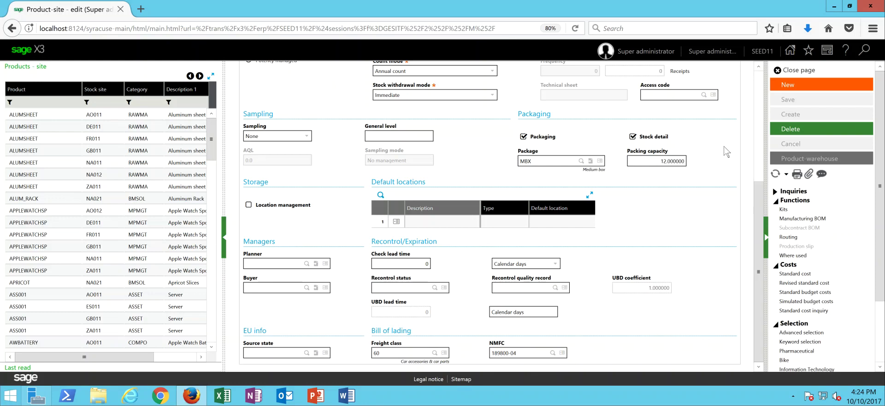
Scroll back to the top after checking freight class 60 and NMFC 189800-04
{"action": "scroll", "coordinate": [747, 106], "scroll_direction": "up", "scroll_amount": 5}
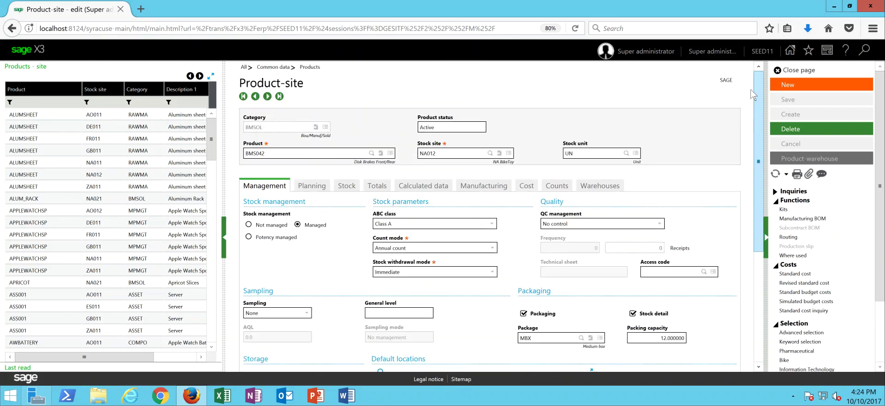
Close the product-site record and start a new ALL Full entry sales order
{"action": "left_click", "coordinate": [797, 73]}
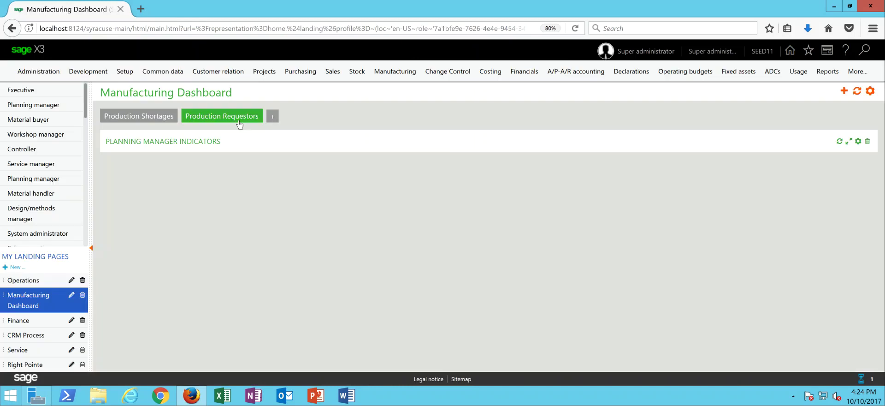
{"action": "left_click", "coordinate": [218, 71]}
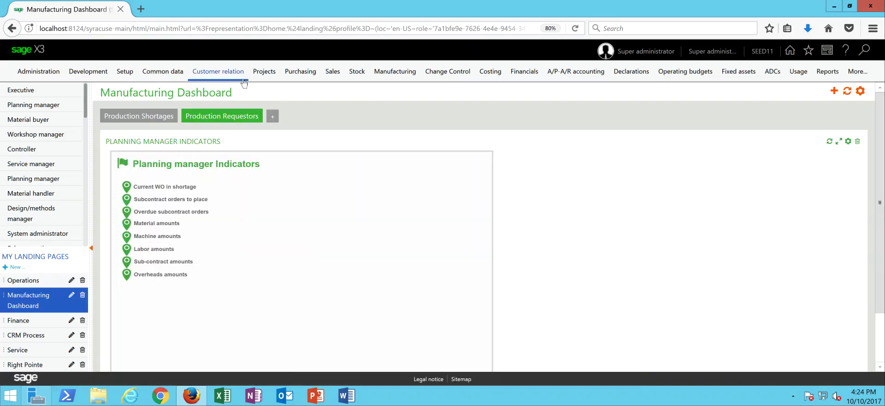
{"action": "left_click", "coordinate": [334, 73]}
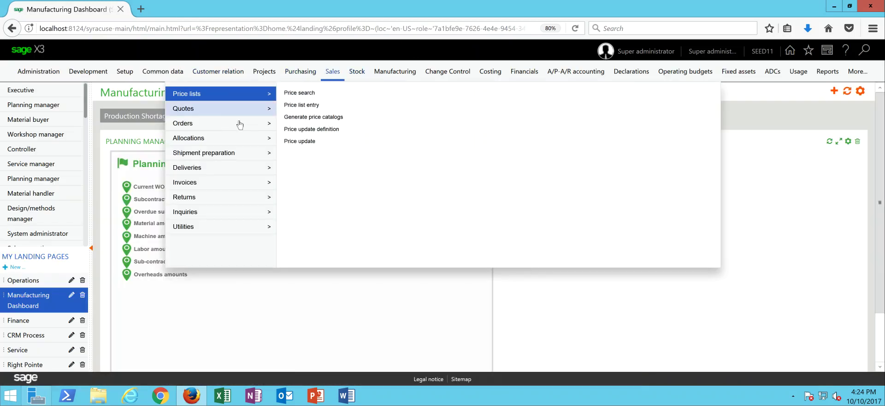
{"action": "mouse_move", "coordinate": [239, 123]}
{"action": "left_click", "coordinate": [293, 93]}
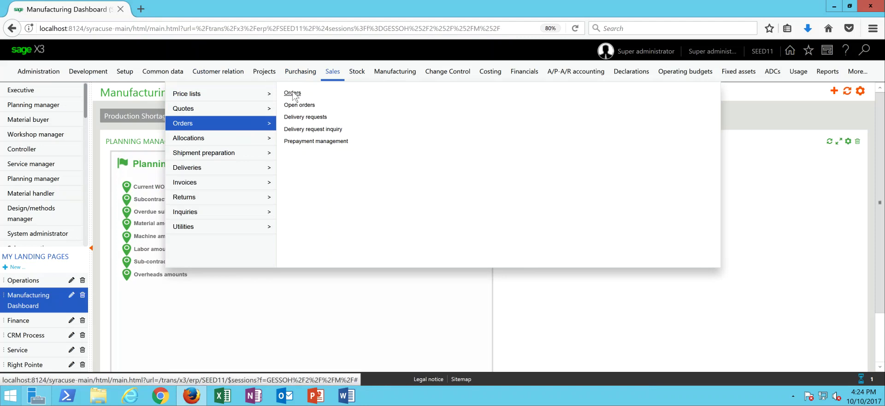
{"action": "left_click", "coordinate": [141, 196]}
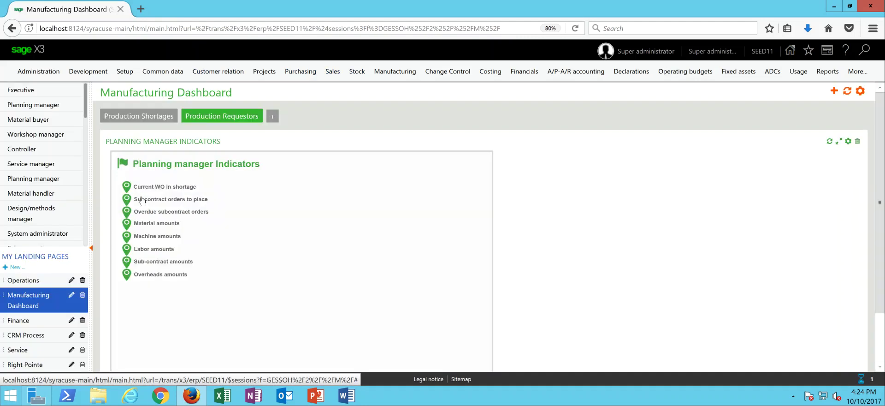
{"action": "left_click", "coordinate": [782, 85]}
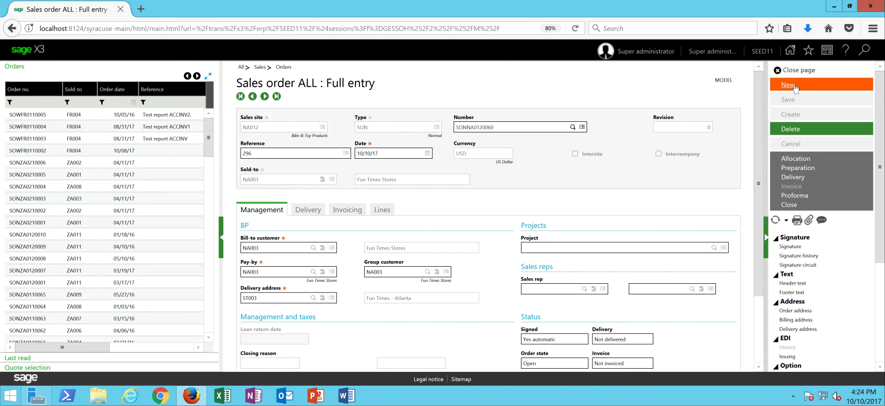
Enter sales site NA012, type SON, the customer reference and sold-to customer Fun Times Stores
{"action": "type", "text": "NA012"}
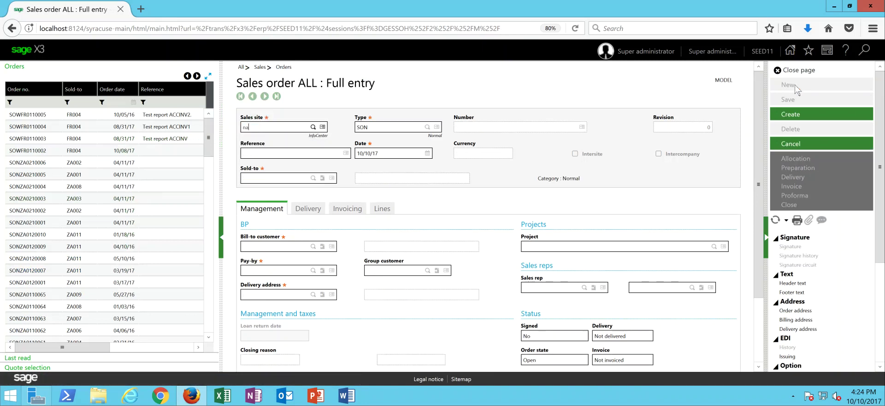
{"action": "key", "text": "Tab"}
{"action": "key", "text": "Tab"}
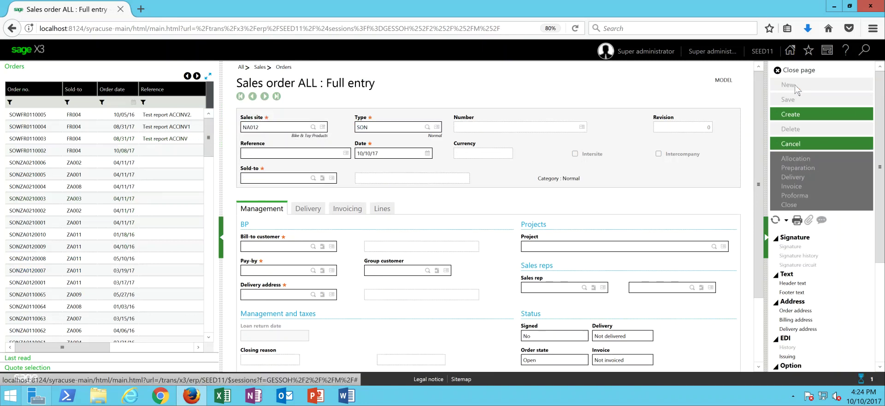
{"action": "type", "text": "2596"}
{"action": "key", "text": "Tab"}
{"action": "key", "text": "Tab"}
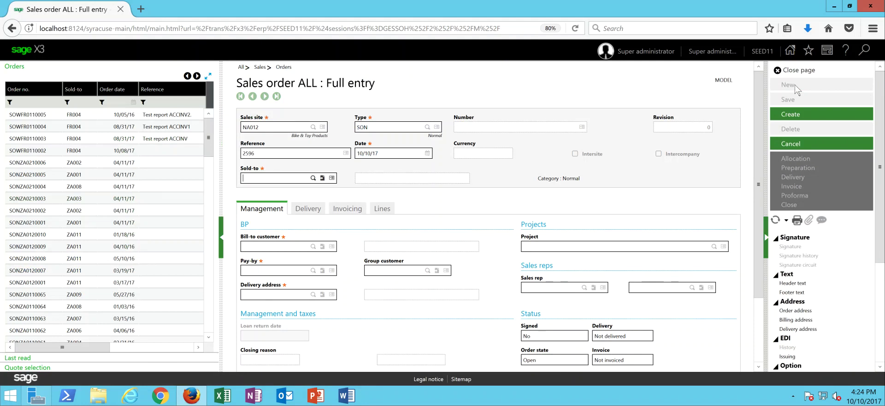
{"action": "type", "text": "NA003"}
{"action": "key", "text": "Tab"}
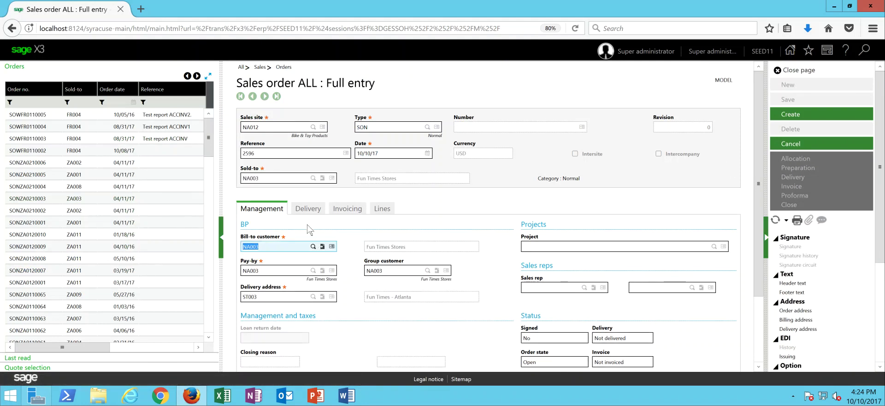
Review delivery settings: carrier Roadway Freight Lines, FOB incoterm, partial delivery allowed
{"action": "left_click", "coordinate": [308, 208]}
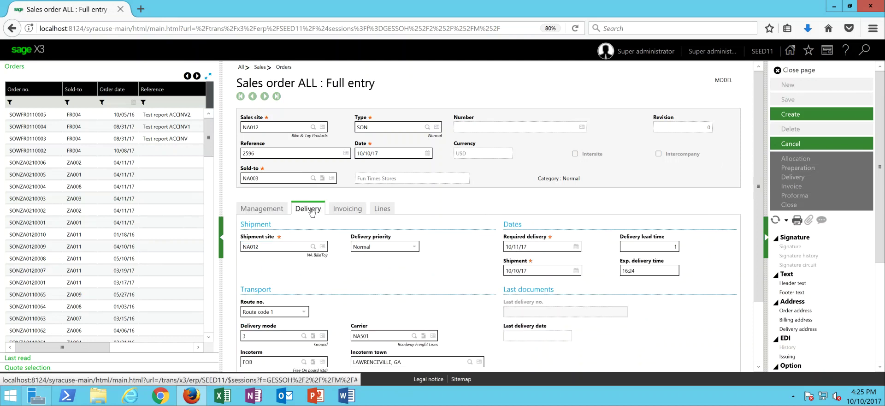
{"action": "left_click_drag", "start_coordinate": [760, 186], "coordinate": [763, 248]}
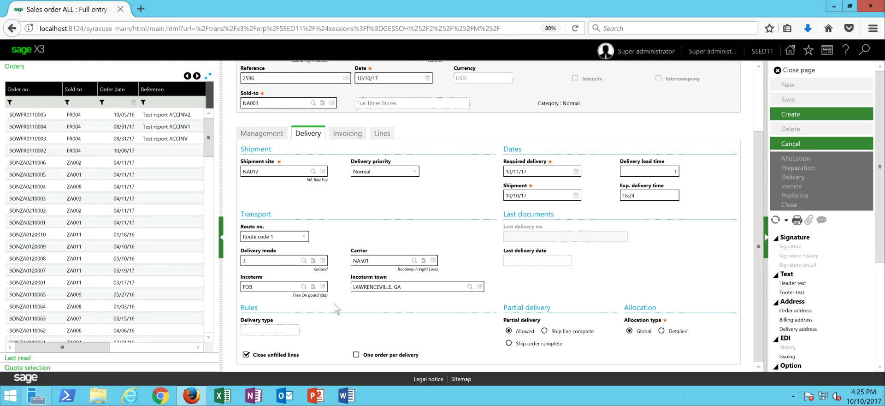
{"action": "left_click", "coordinate": [379, 134]}
Add an order line for 12 units of BMS042 and create the sales order
{"action": "left_click", "coordinate": [310, 249]}
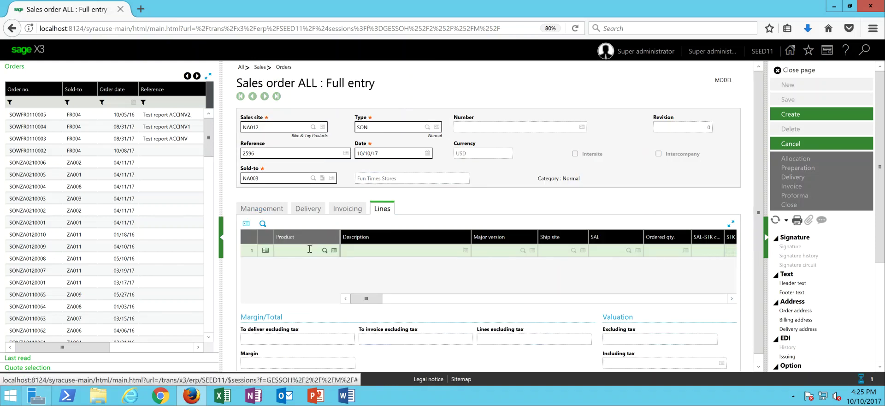
{"action": "type", "text": "BMS042"}
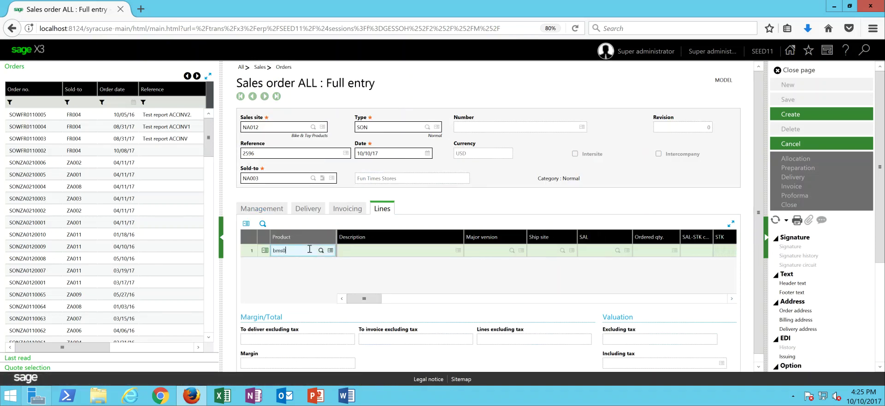
{"action": "key", "text": "Tab"}
{"action": "key", "text": "Tab"}
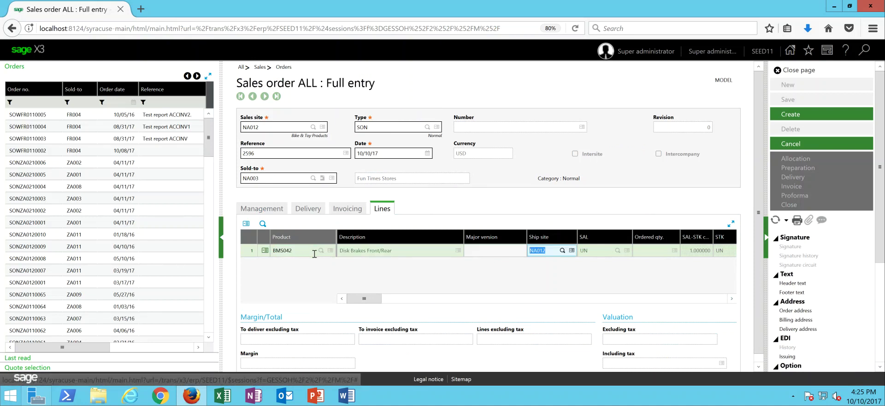
{"action": "key", "text": "Tab"}
{"action": "key", "text": "Tab"}
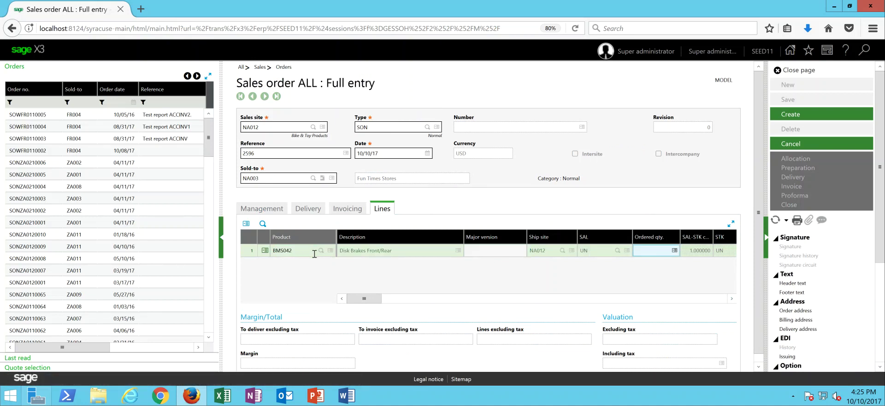
{"action": "key", "text": "Tab"}
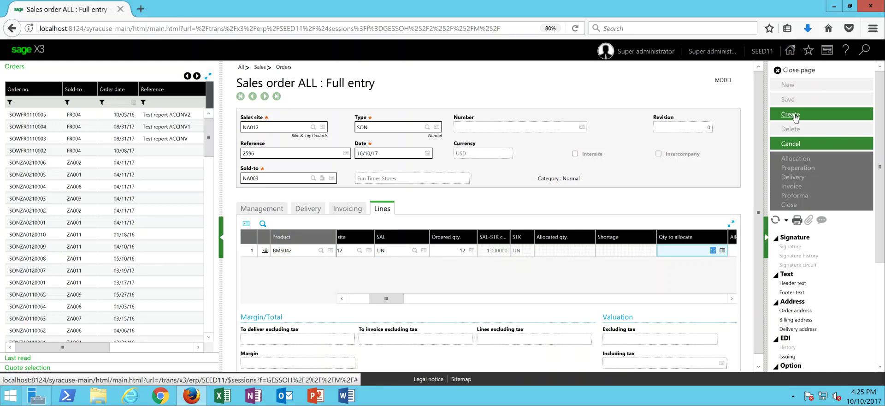
{"action": "left_click", "coordinate": [794, 116]}
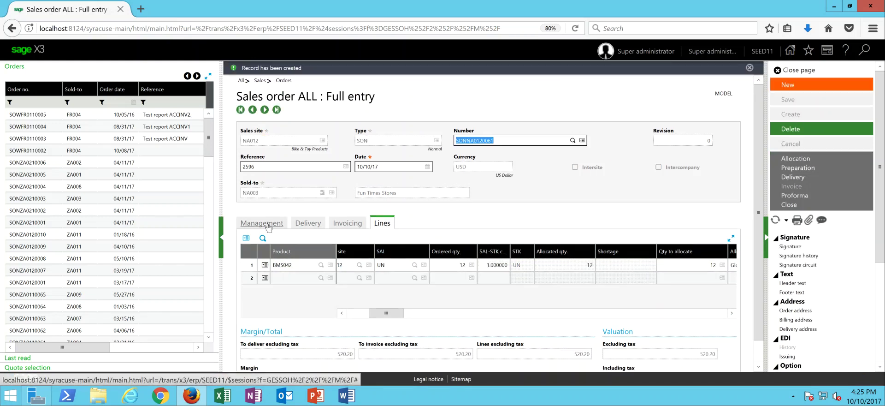
Confirm on the Management tab that the order is allocated, then create a delivery
{"action": "left_click", "coordinate": [268, 226]}
{"action": "scroll", "coordinate": [755, 261], "scroll_direction": "down", "scroll_amount": 3}
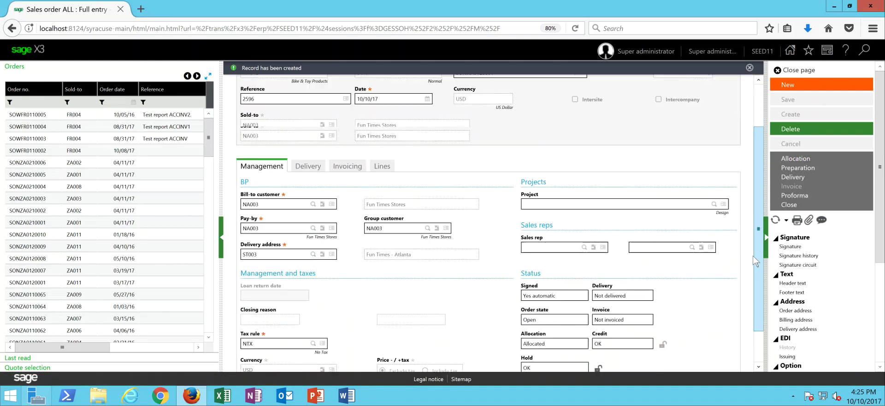
{"action": "scroll", "coordinate": [755, 260], "scroll_direction": "down", "scroll_amount": 2}
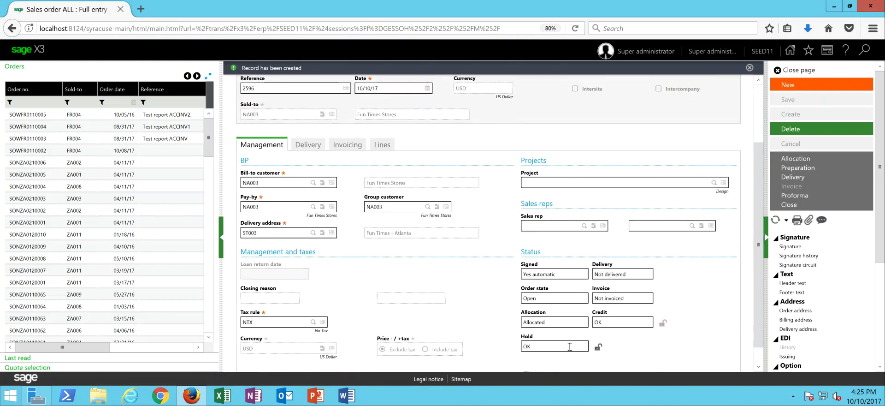
{"action": "left_click_drag", "start_coordinate": [758, 236], "coordinate": [760, 184]}
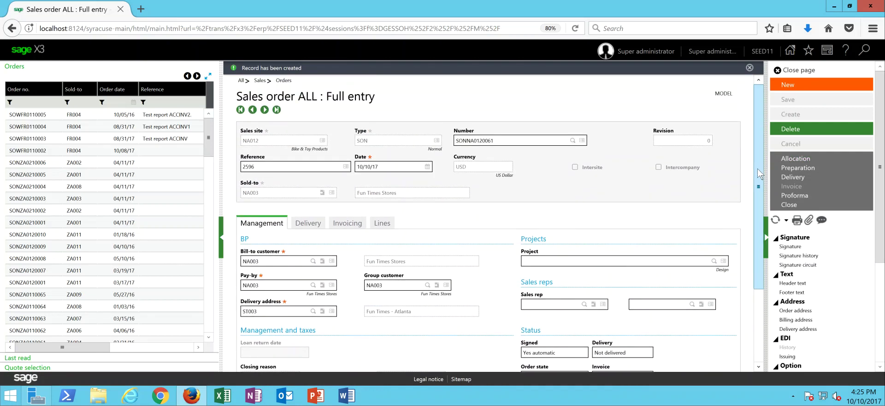
{"action": "left_click", "coordinate": [800, 178]}
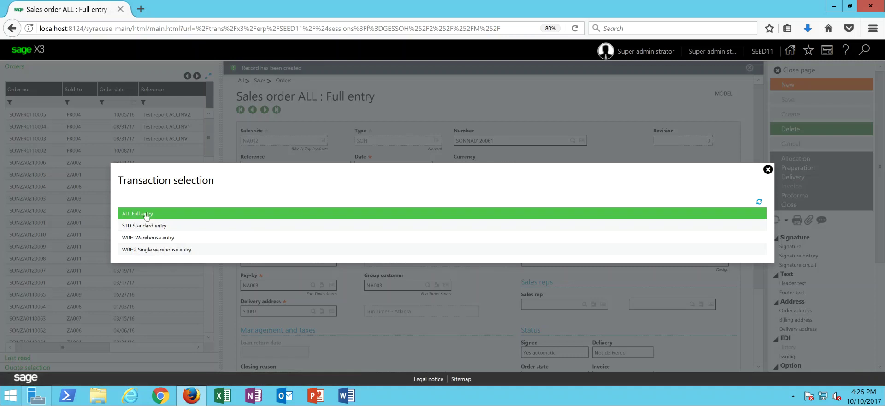
Create the delivery with the ALL Full entry transaction and launch packaging
{"action": "left_click", "coordinate": [147, 214]}
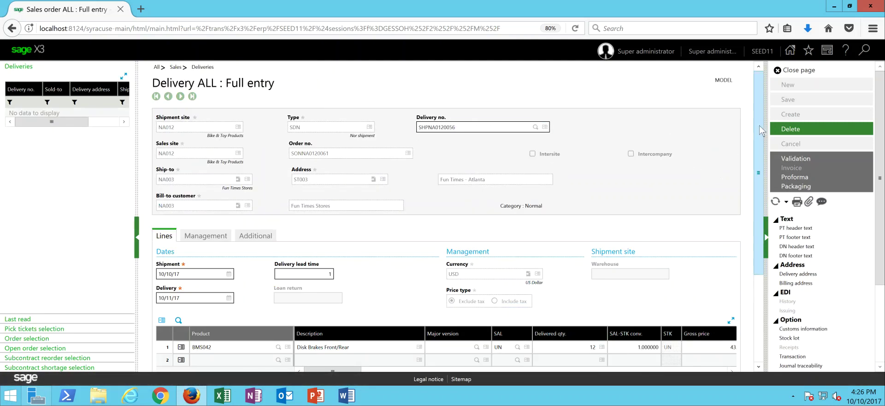
{"action": "scroll", "coordinate": [662, 220], "scroll_direction": "down", "scroll_amount": 3}
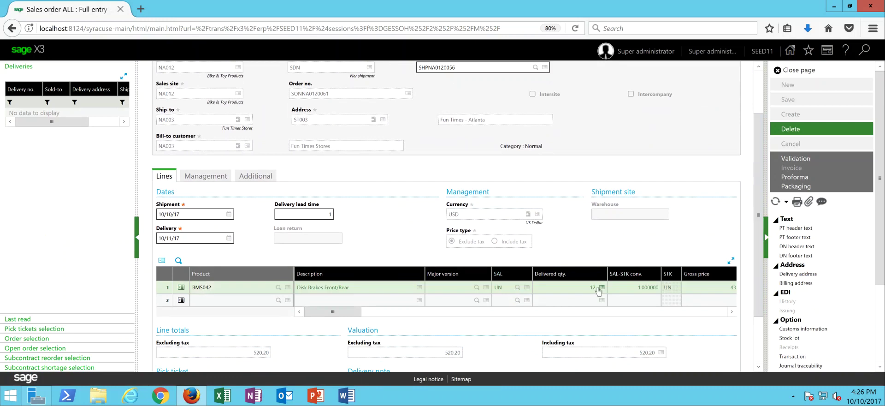
{"action": "left_click", "coordinate": [795, 186]}
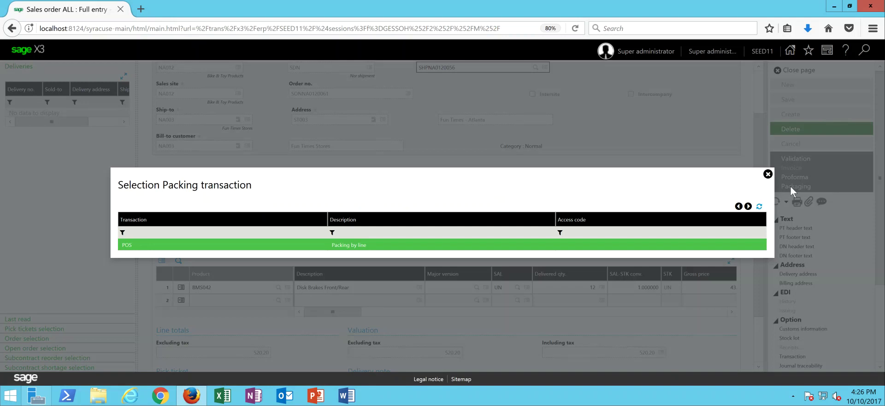
Pack the line by POS Packing by line as sequence 1, creating package PACNA0120237
{"action": "left_click", "coordinate": [129, 246]}
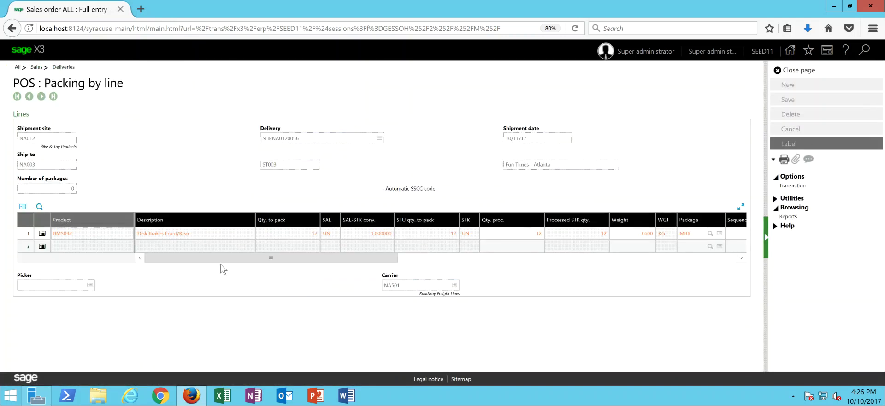
{"action": "mouse_move", "coordinate": [221, 261]}
{"action": "left_mouse_down"}
{"action": "mouse_move", "coordinate": [275, 261]}
{"action": "mouse_move", "coordinate": [231, 264]}
{"action": "left_mouse_up"}
{"action": "left_click_drag", "start_coordinate": [324, 259], "coordinate": [403, 259]}
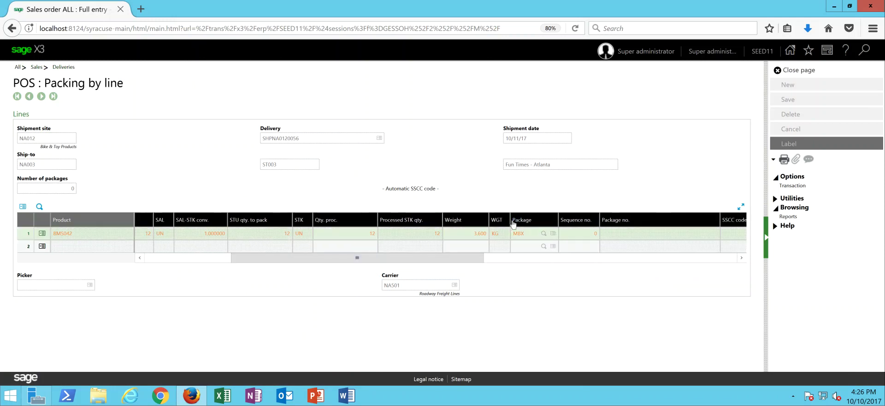
{"action": "left_click", "coordinate": [579, 234]}
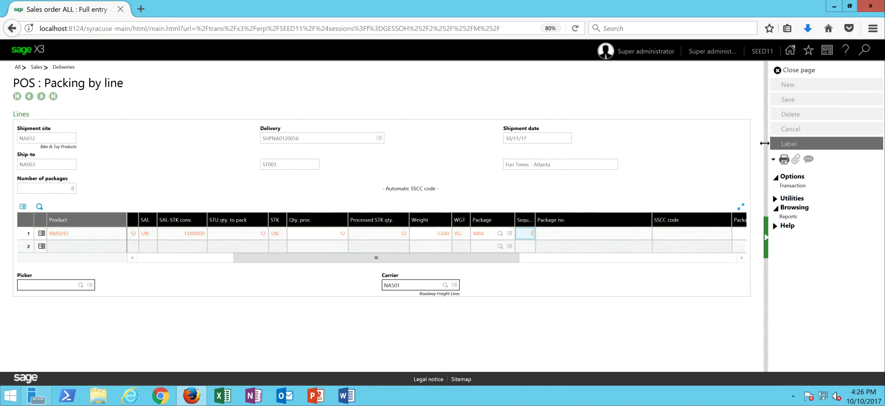
{"action": "key", "text": "Tab"}
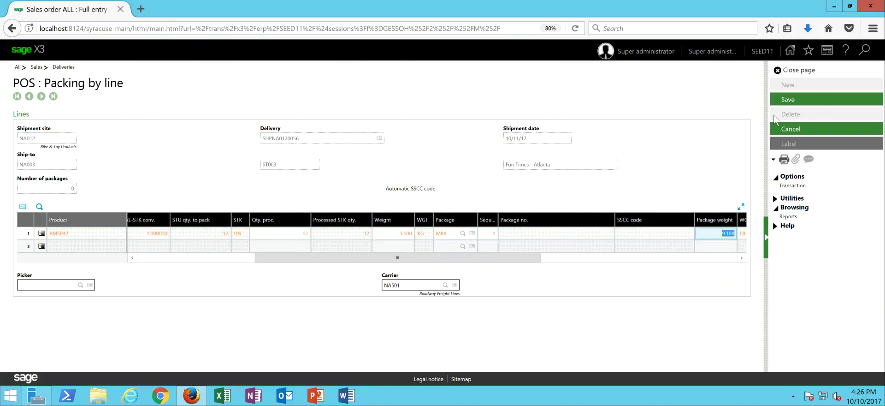
{"action": "left_click", "coordinate": [789, 100]}
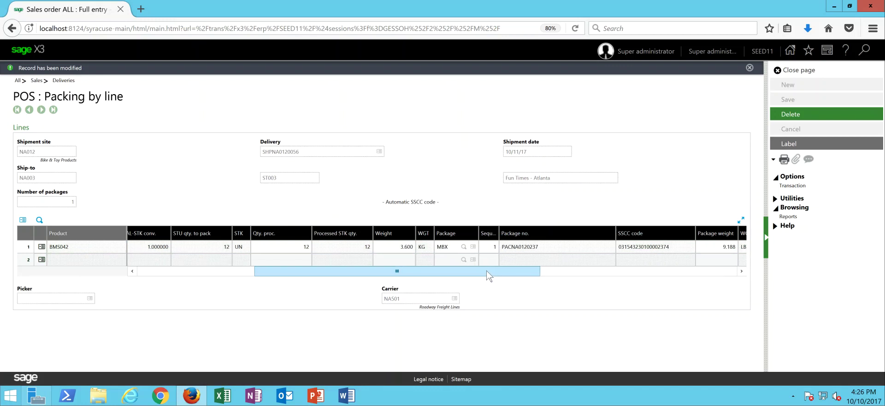
{"action": "left_click_drag", "start_coordinate": [489, 275], "coordinate": [550, 276]}
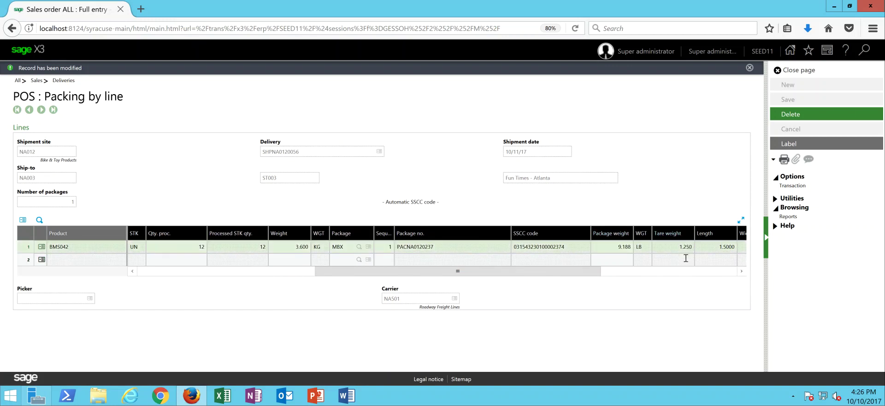
{"action": "left_click_drag", "start_coordinate": [587, 275], "coordinate": [627, 275]}
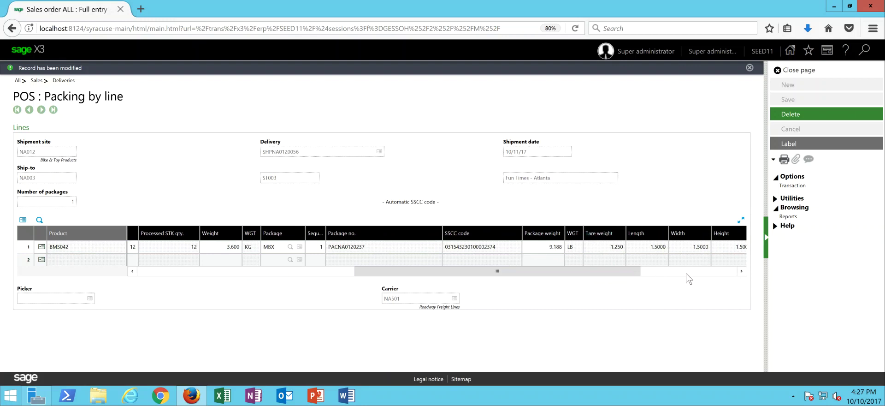
Close packing, validate the delivery, and create a bill of lading for it
{"action": "left_click", "coordinate": [798, 71]}
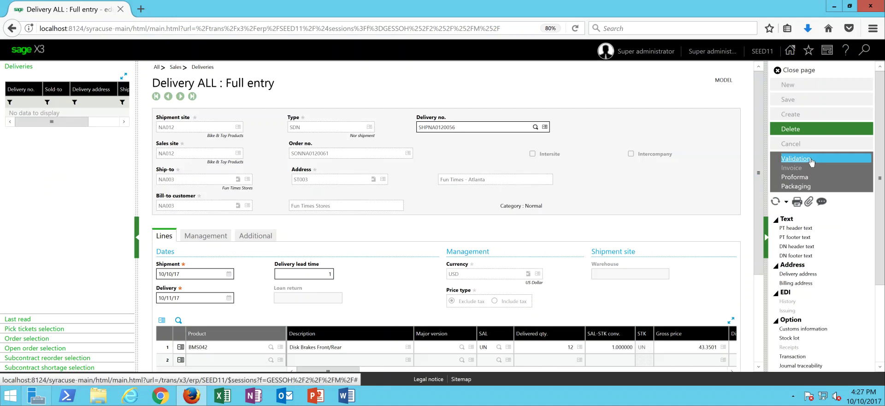
{"action": "left_click", "coordinate": [796, 159]}
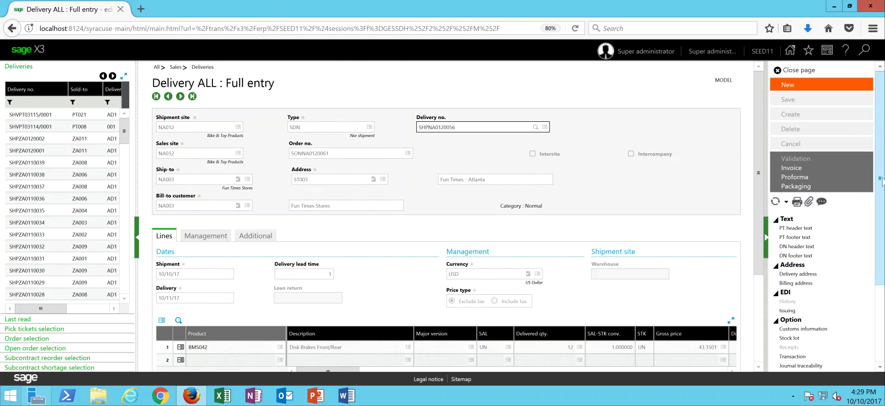
{"action": "scroll", "coordinate": [882, 181], "scroll_direction": "down", "scroll_amount": 3}
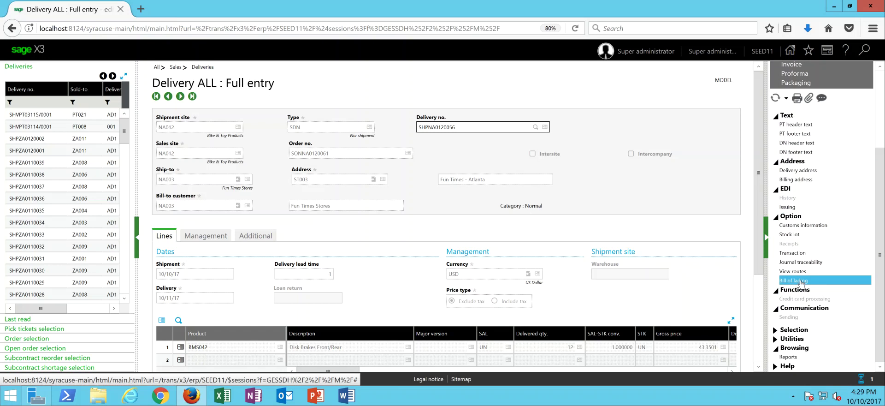
{"action": "left_click", "coordinate": [801, 280]}
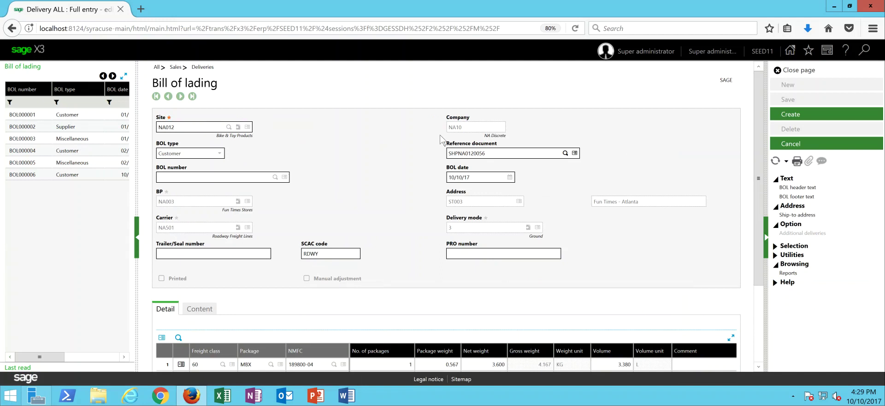
Keep the bill of lading's BOL type set to Customer
{"action": "left_click", "coordinate": [186, 175]}
{"action": "left_click", "coordinate": [217, 154]}
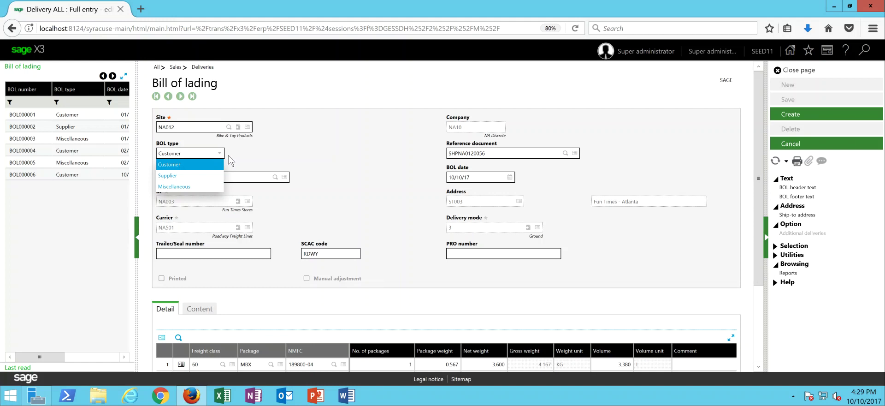
{"action": "left_click", "coordinate": [184, 166]}
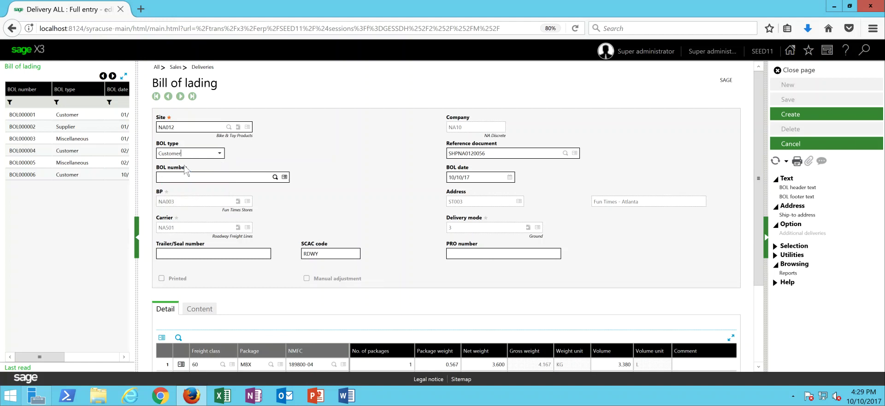
{"action": "left_click", "coordinate": [195, 312]}
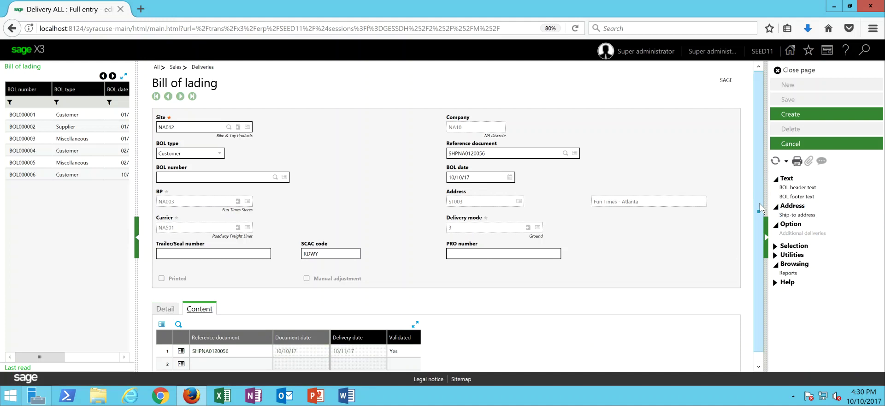
{"action": "scroll", "coordinate": [761, 219], "scroll_direction": "down", "scroll_amount": 1}
{"action": "left_click", "coordinate": [165, 300]}
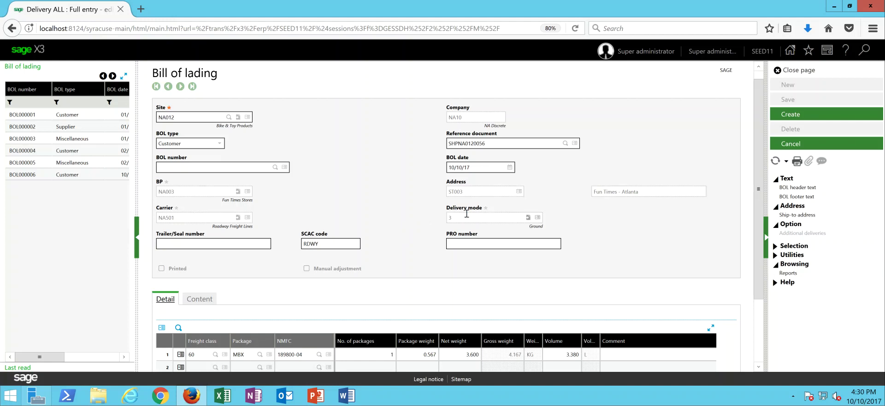
Enter trailer/seal number 'Seal # 1238747' and PRO number PRO9725859, then check the totals (4.167 KG, 3.380 L, 1 package)
{"action": "left_click", "coordinate": [189, 242]}
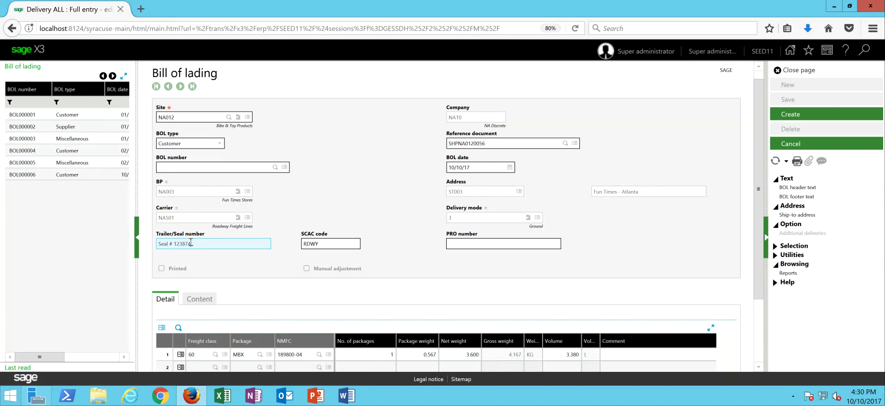
{"action": "key", "text": "Tab"}
{"action": "key", "text": "Tab"}
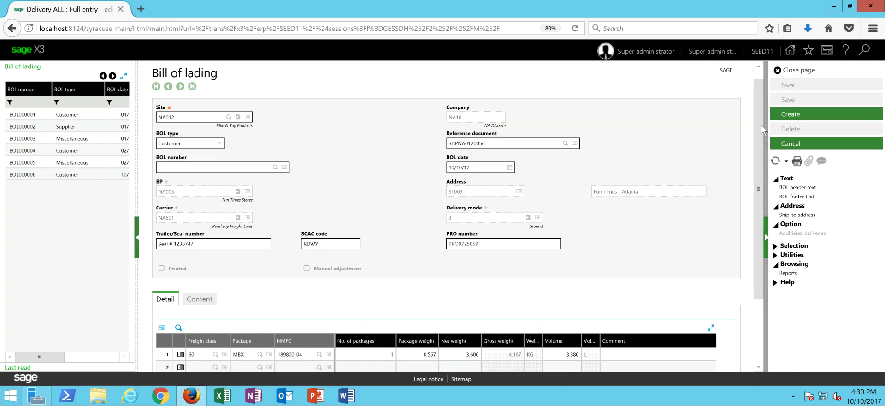
{"action": "scroll", "coordinate": [507, 208], "scroll_direction": "down", "scroll_amount": 3}
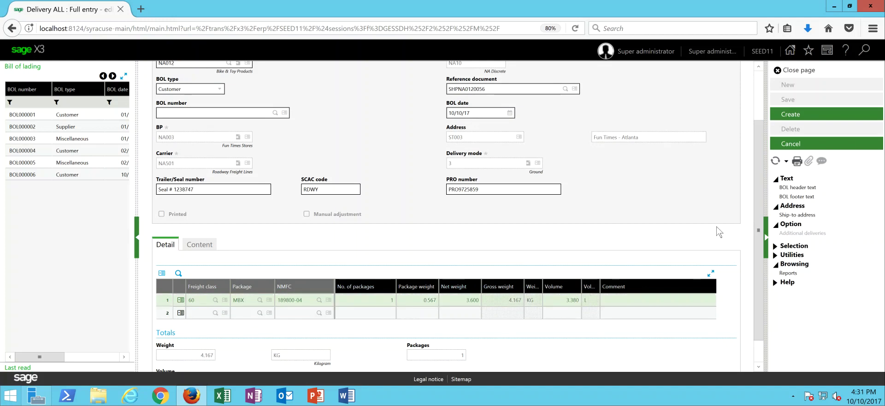
{"action": "scroll", "coordinate": [759, 236], "scroll_direction": "down", "scroll_amount": 1}
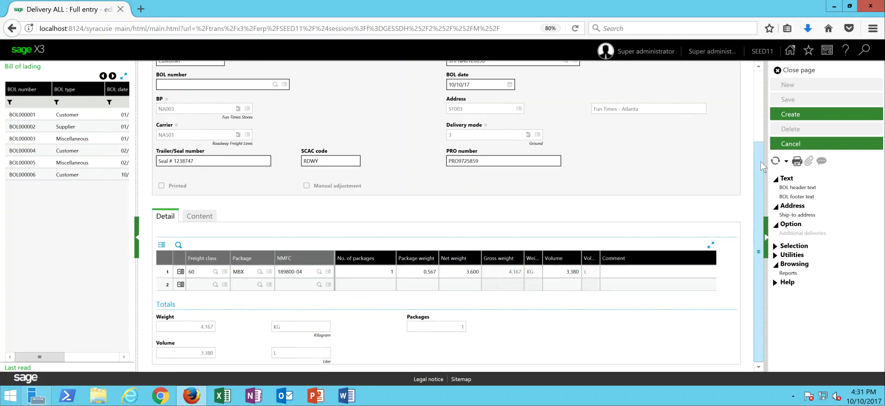
Create bill of lading BOL000007 and print its record to the BILLLAD PDF report
{"action": "left_click", "coordinate": [796, 116]}
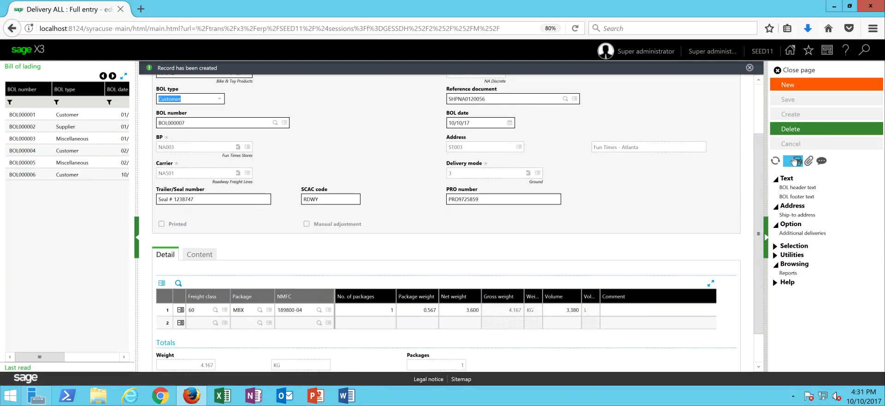
{"action": "left_click", "coordinate": [793, 162]}
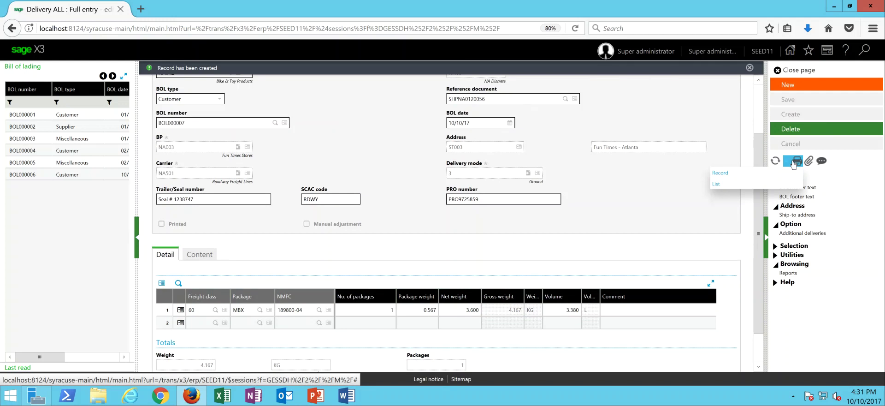
{"action": "left_click", "coordinate": [727, 178]}
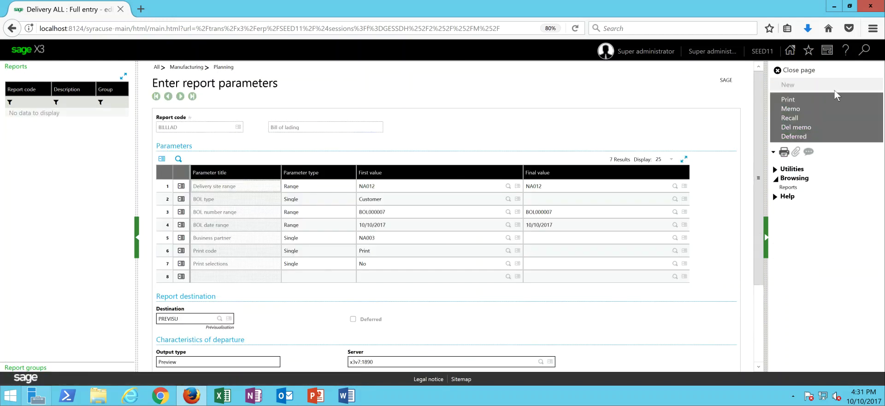
{"action": "left_click", "coordinate": [790, 100]}
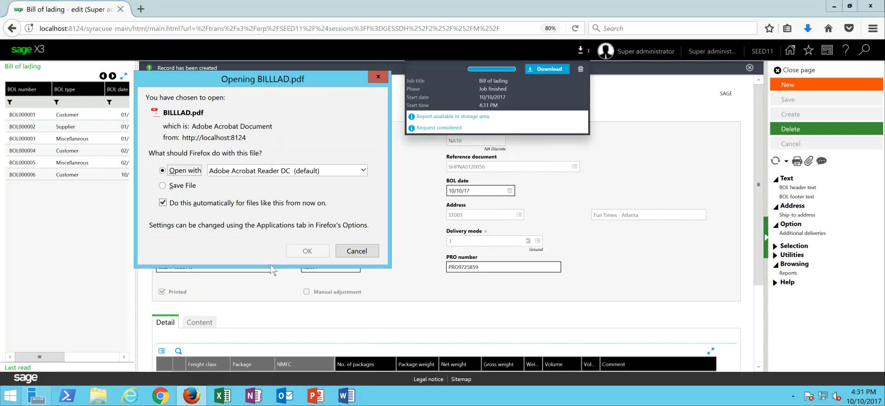
{"action": "left_click", "coordinate": [308, 251]}
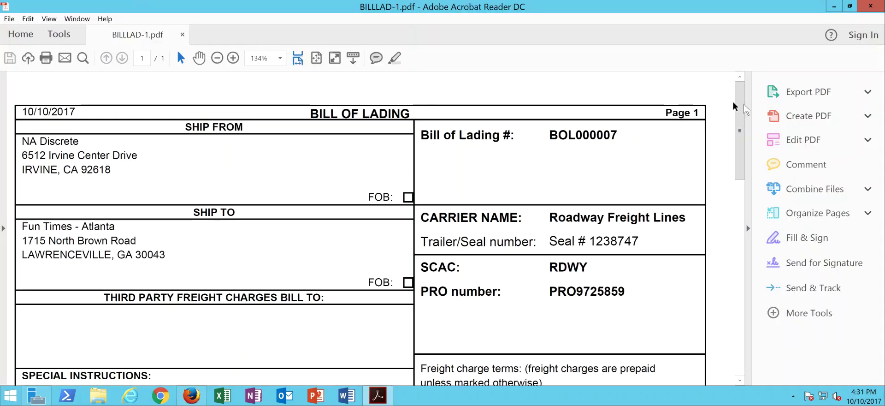
Widen the BOL000007 PDF to full width and scroll back to the top of page 1
{"action": "left_click", "coordinate": [751, 146]}
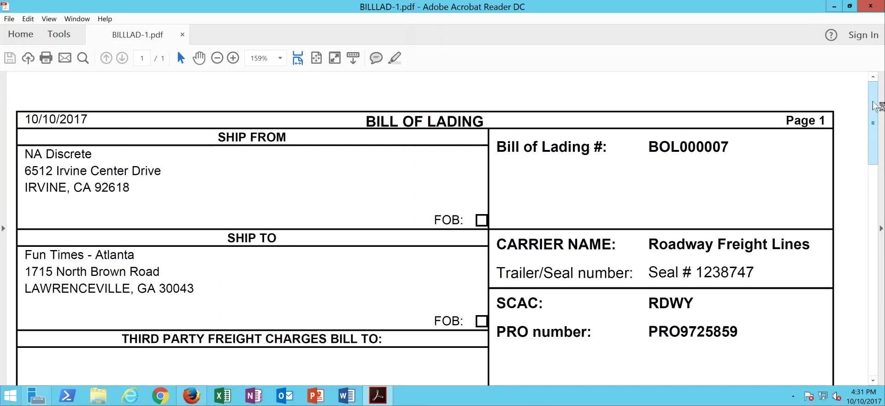
{"action": "left_click_drag", "start_coordinate": [875, 107], "coordinate": [880, 330]}
{"action": "left_click_drag", "start_coordinate": [876, 269], "coordinate": [873, 80]}
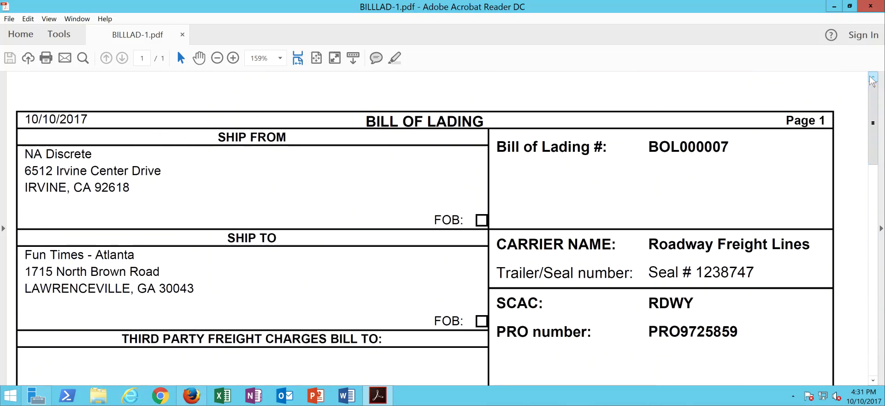